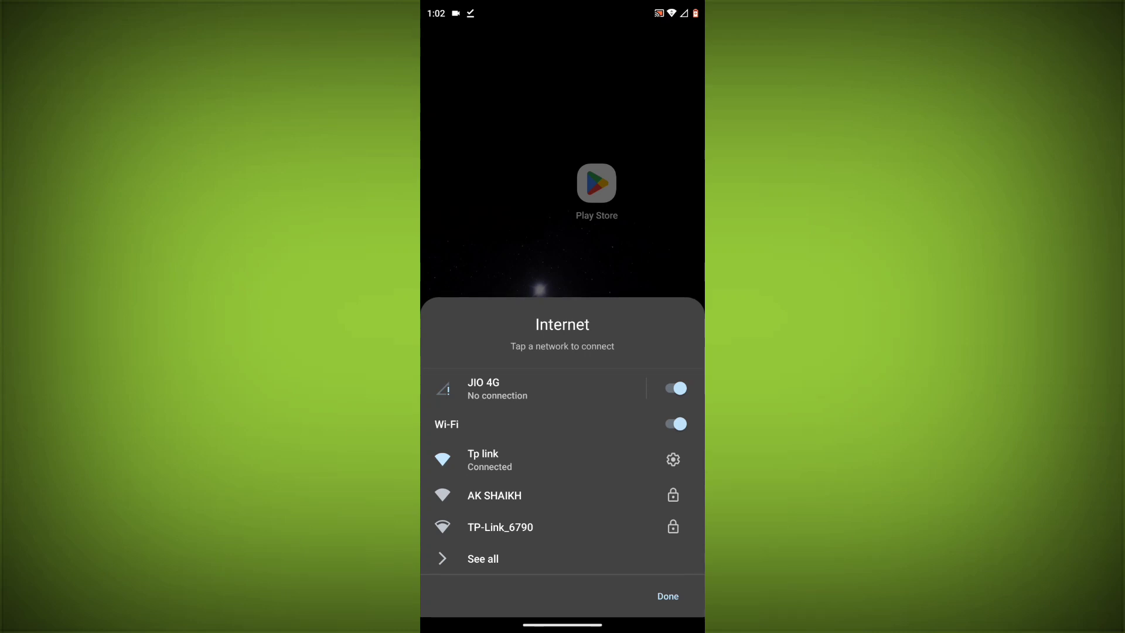
# Close the Internet connections panel with Done.
pyautogui.click(667, 596)
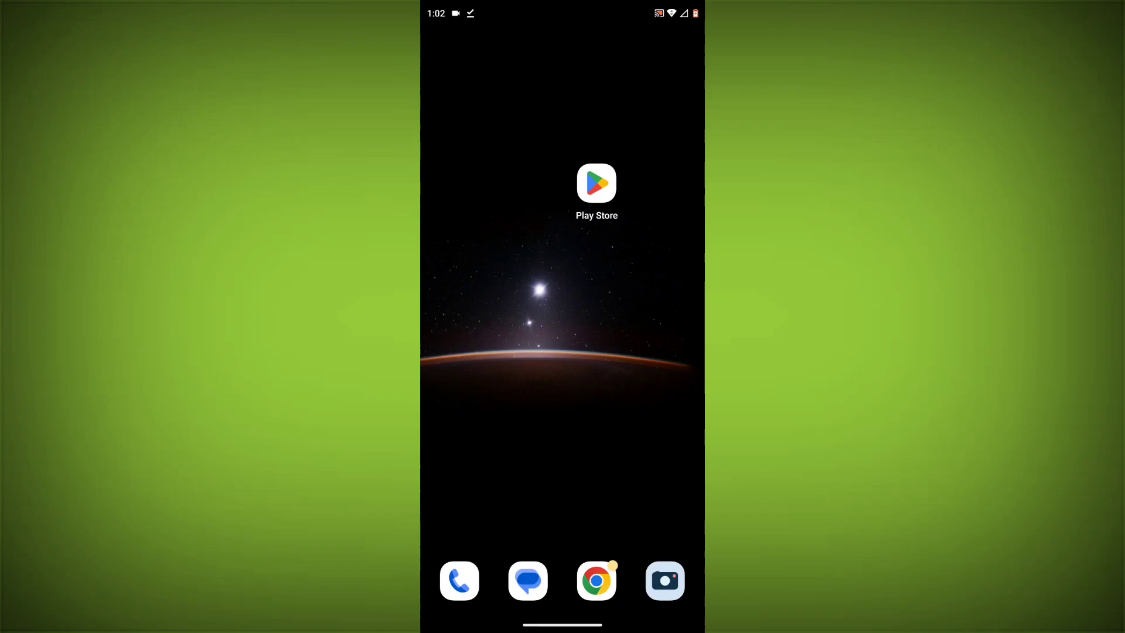
# Search the Play Store for 'pi network' and view the Pi Network app page.
pyautogui.click(597, 183)
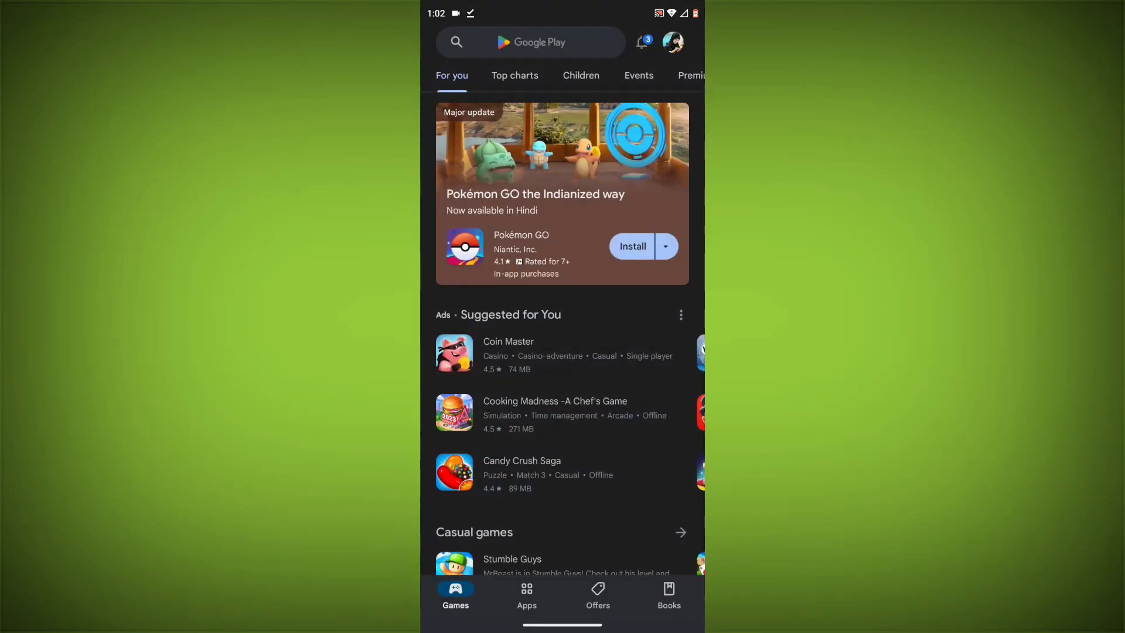
pyautogui.click(537, 41)
pyautogui.write('pi n')
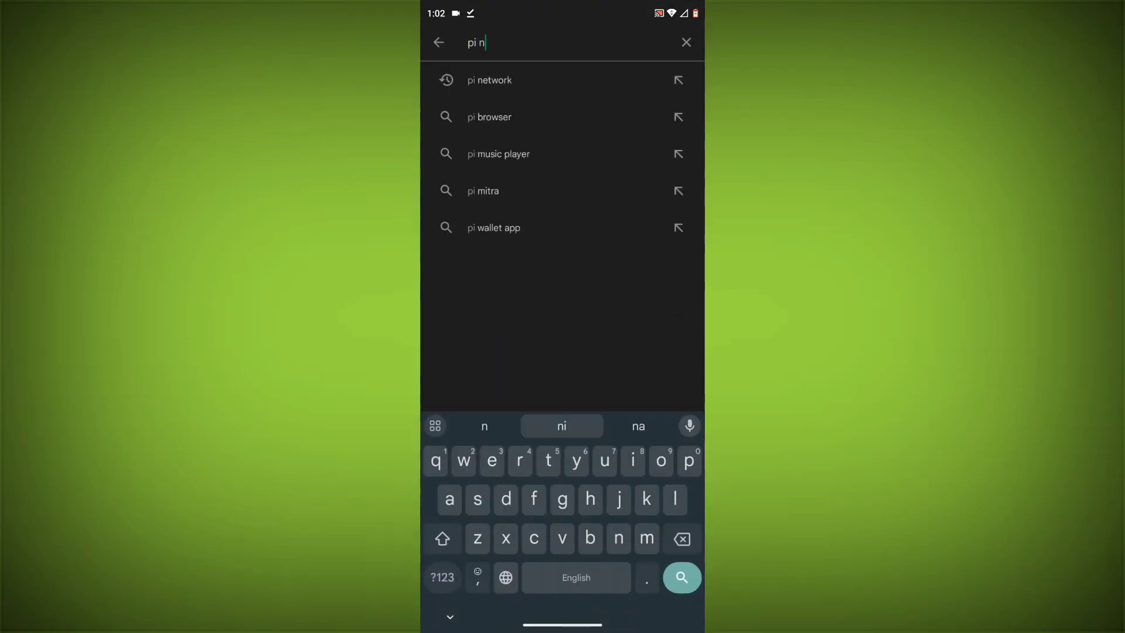
pyautogui.write('etwork')
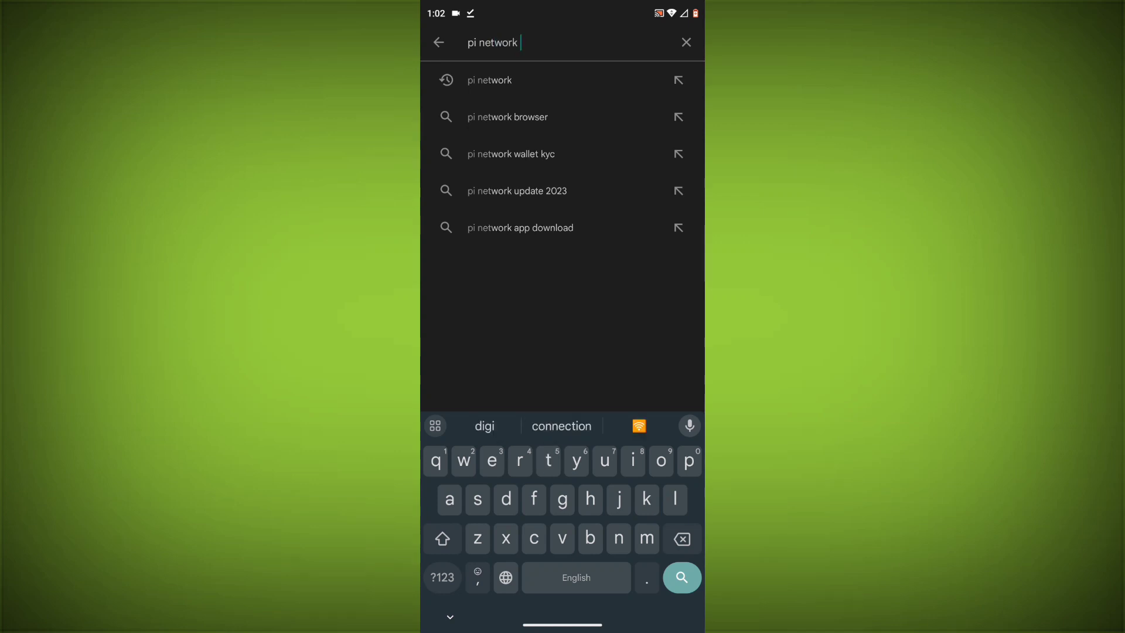
pyautogui.click(681, 576)
pyautogui.click(527, 185)
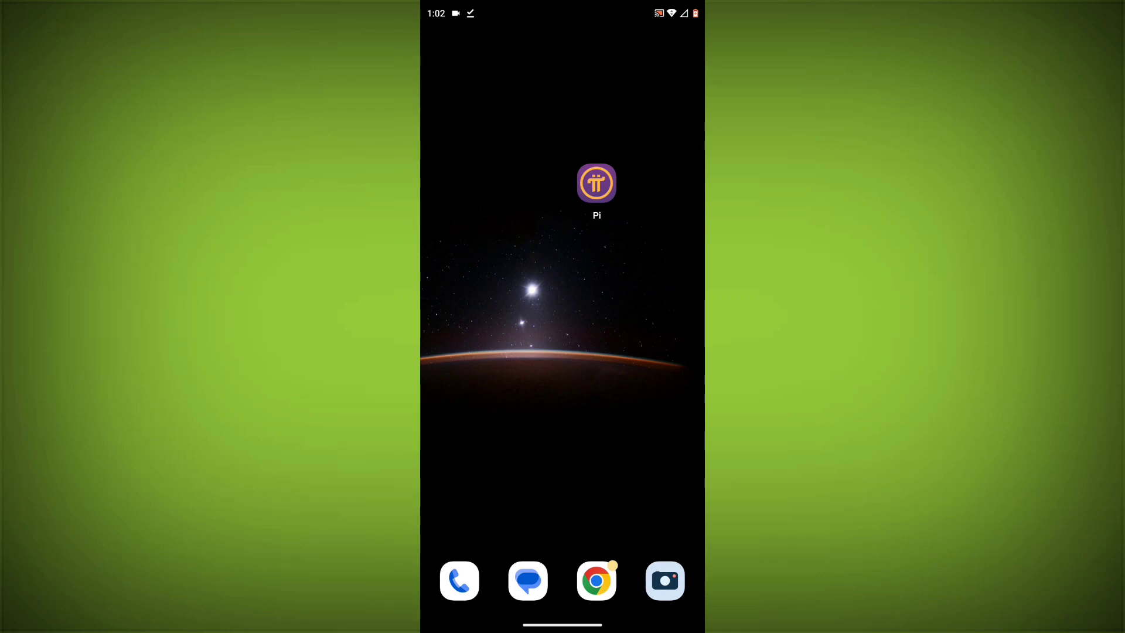
# From Pi's App info, force-stop the app and confirm.
pyautogui.click(597, 183)
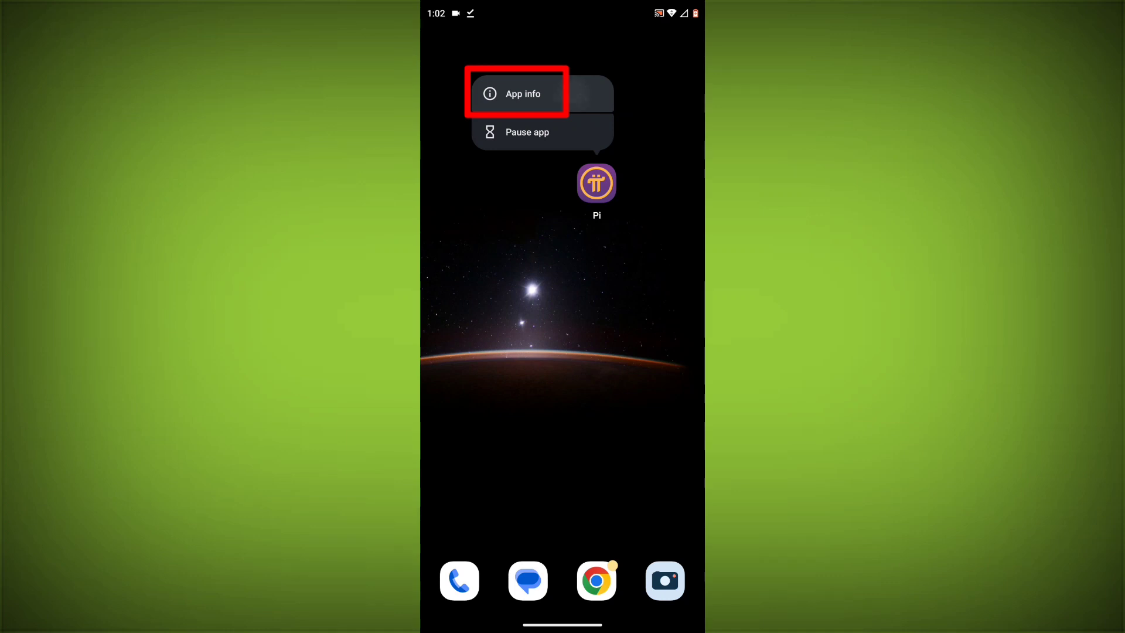
pyautogui.click(524, 93)
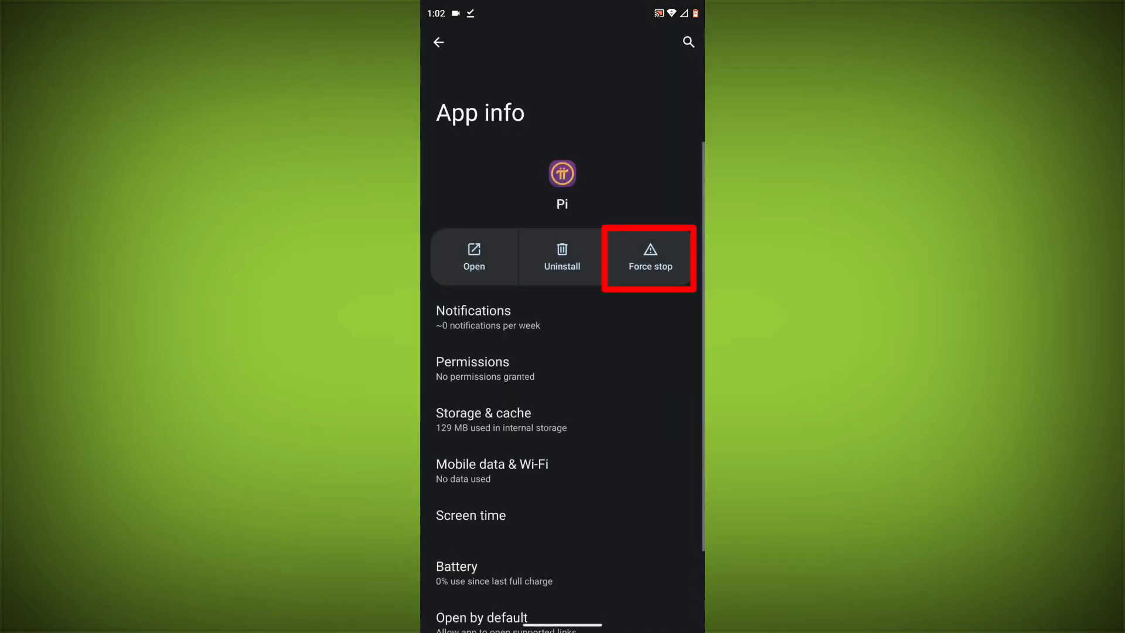
pyautogui.click(650, 257)
pyautogui.click(657, 353)
pyautogui.scroll(-2, 563, 396)
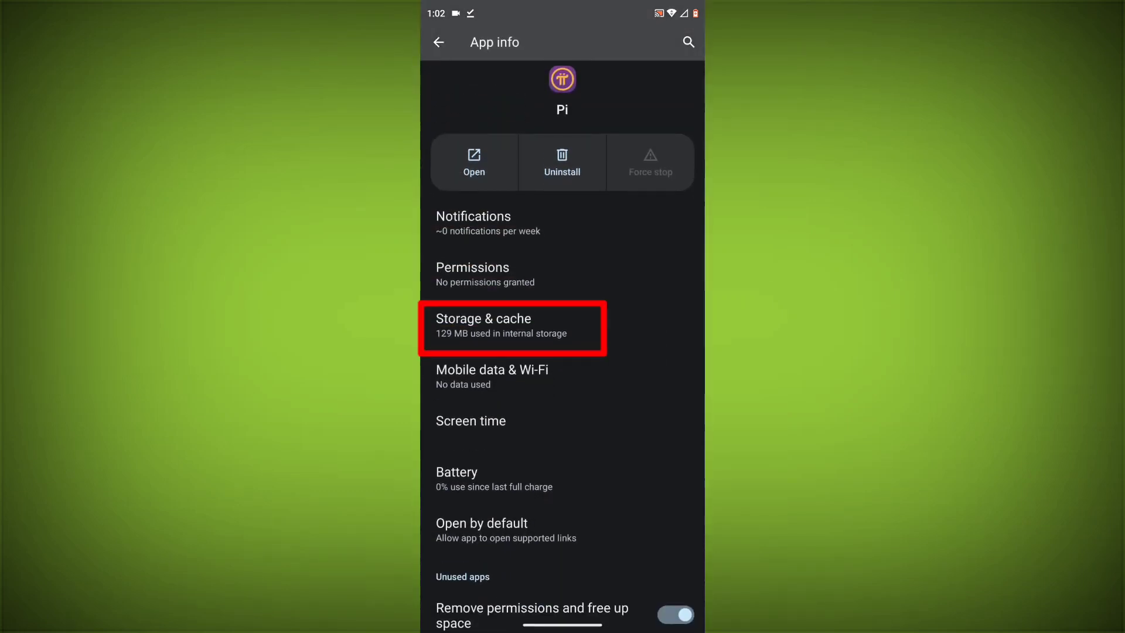
# In Storage & cache, clear Pi's cache and request clearing its storage.
pyautogui.click(512, 325)
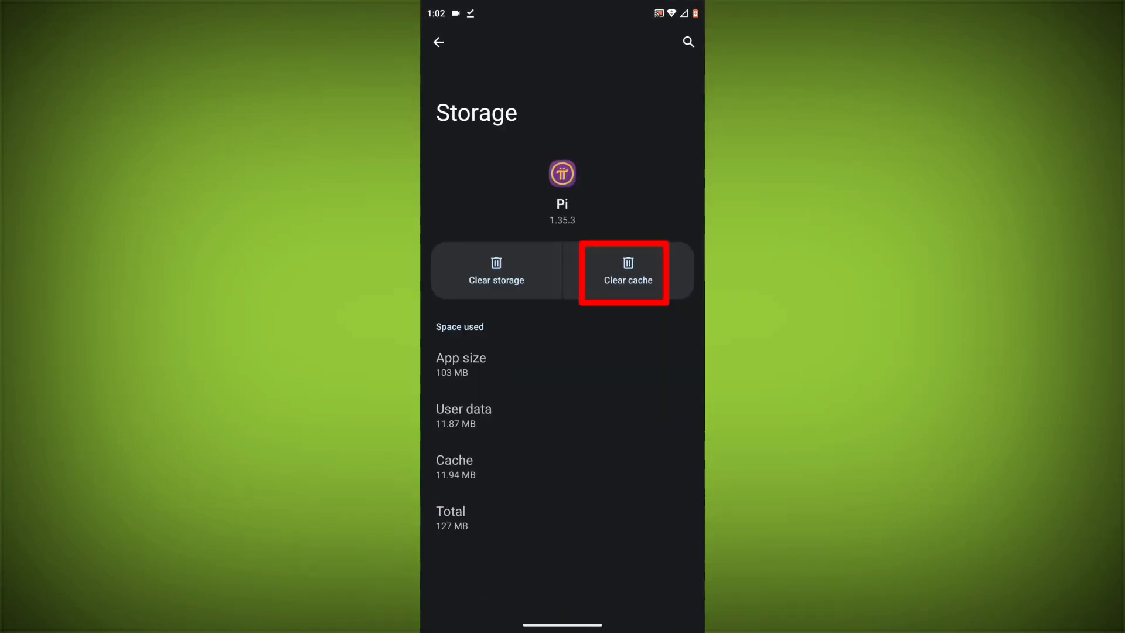
pyautogui.click(627, 272)
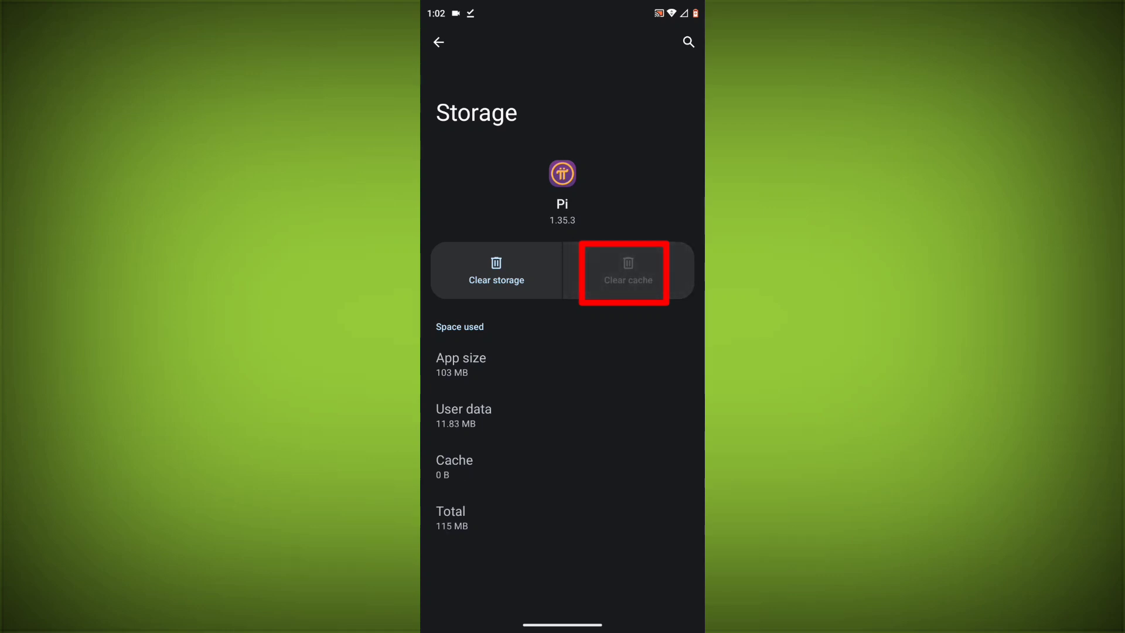
pyautogui.click(496, 270)
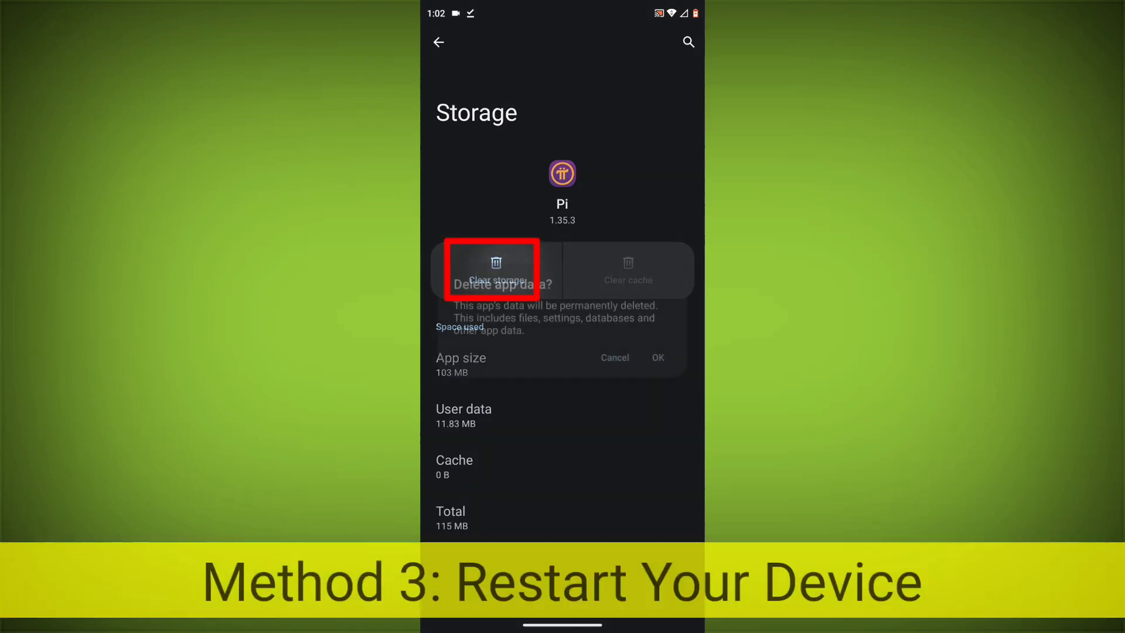
# Confirm deleting Pi's app data, leaving storage and cache at 0 B.
pyautogui.click(658, 357)
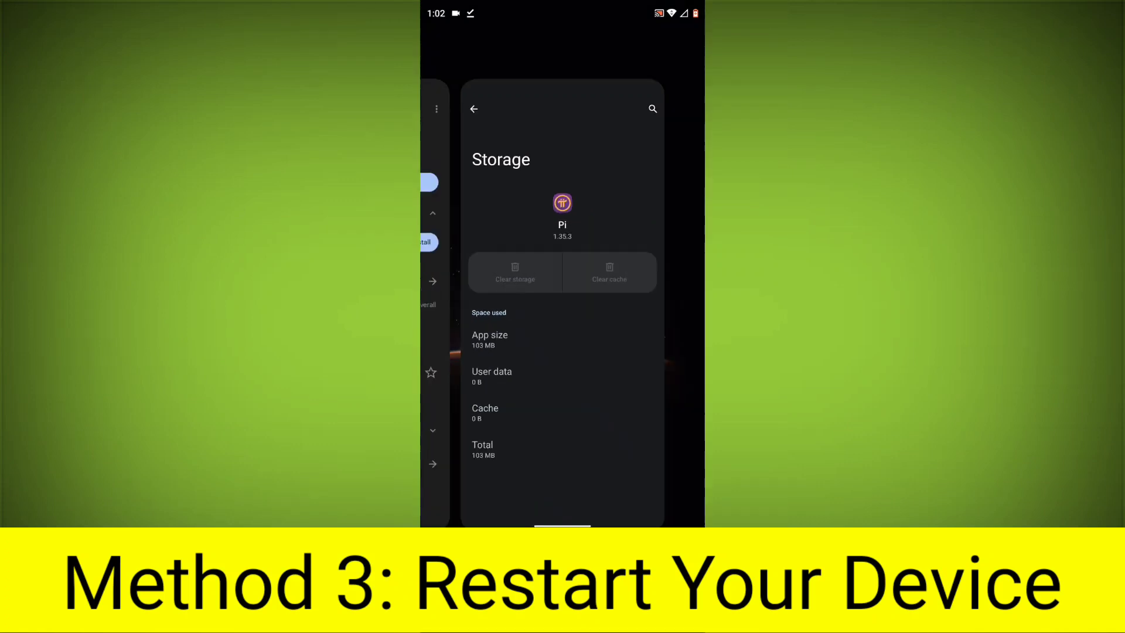